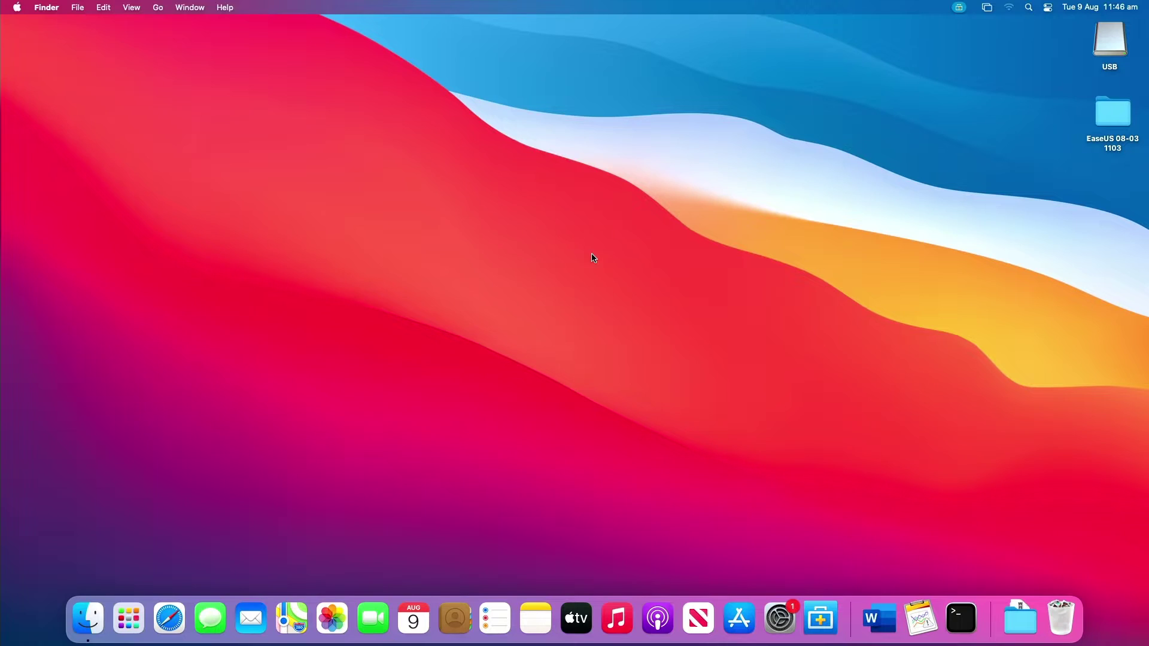
Step: Empty the Trash from its Dock menu and confirm permanently erasing its items
right_click(1064, 611)
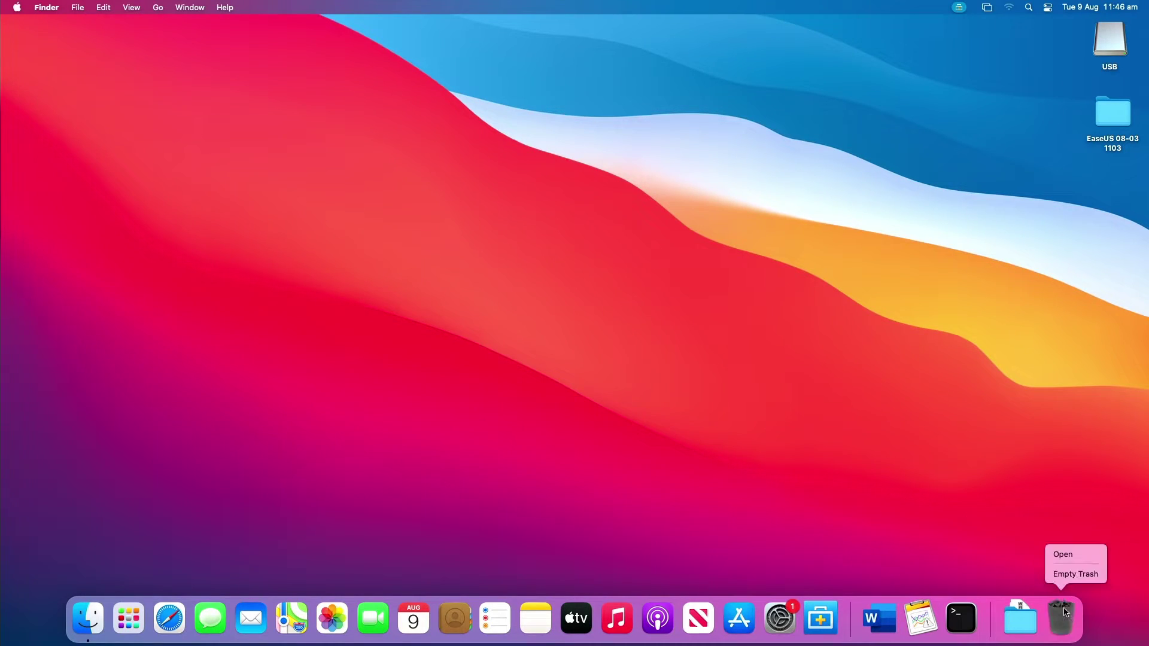
left_click(1064, 574)
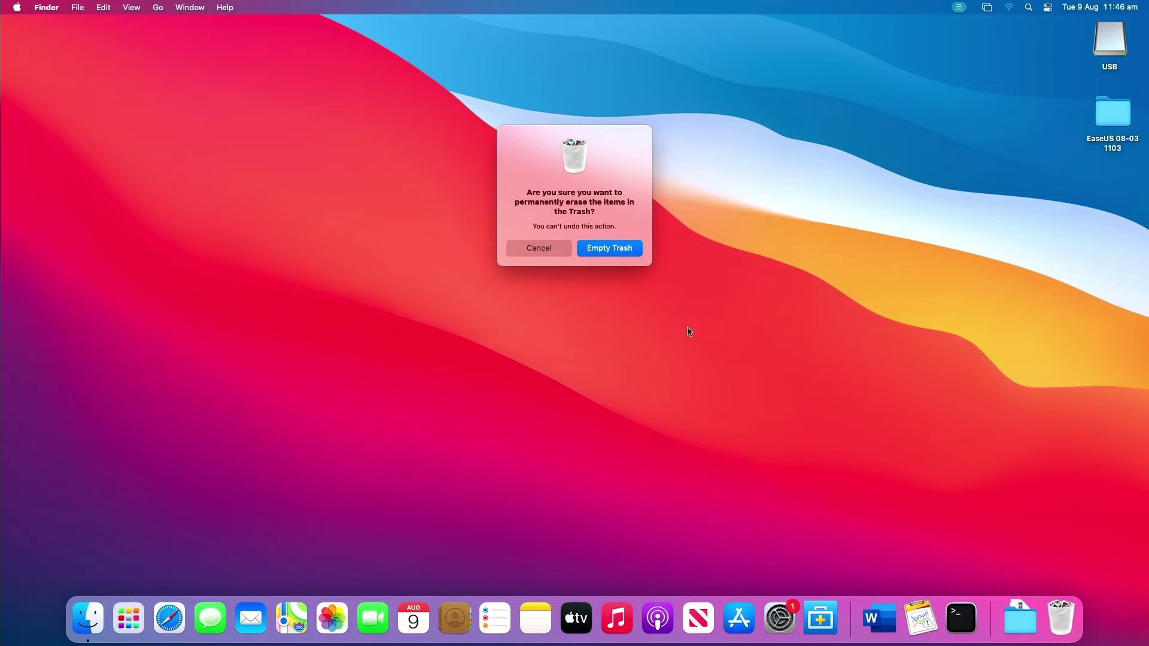
left_click(620, 251)
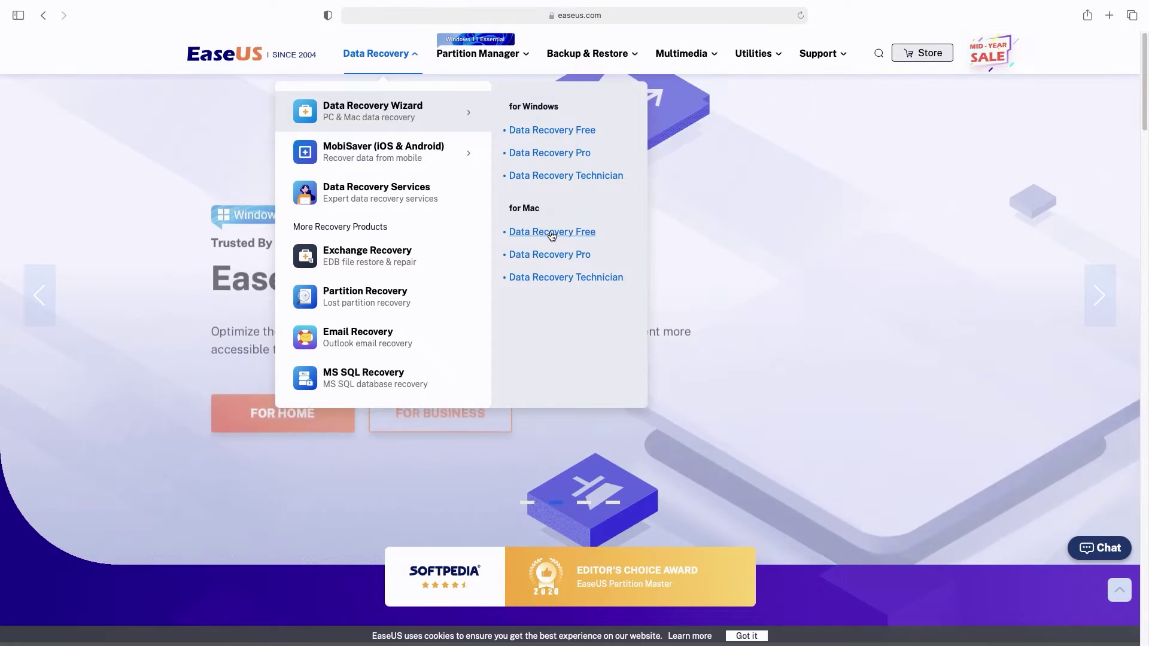
Step: Go to the Data Recovery Free for Mac page on the EaseUS site
left_click(551, 232)
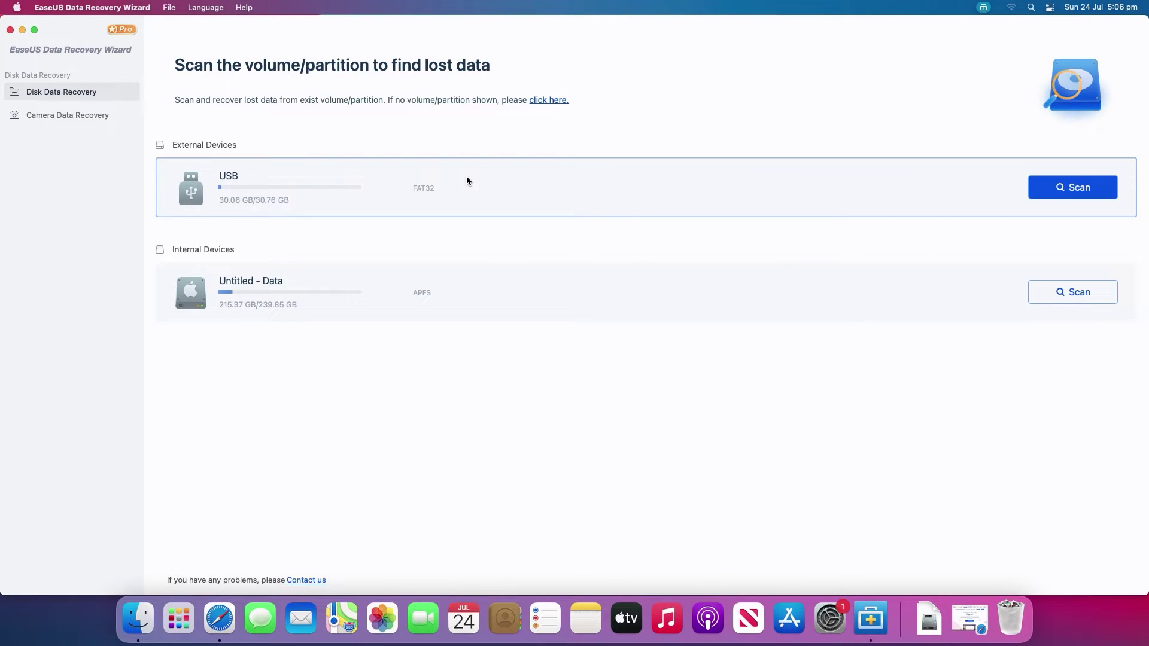
Step: Select the USB drive under External Devices and start scanning it
left_click(466, 181)
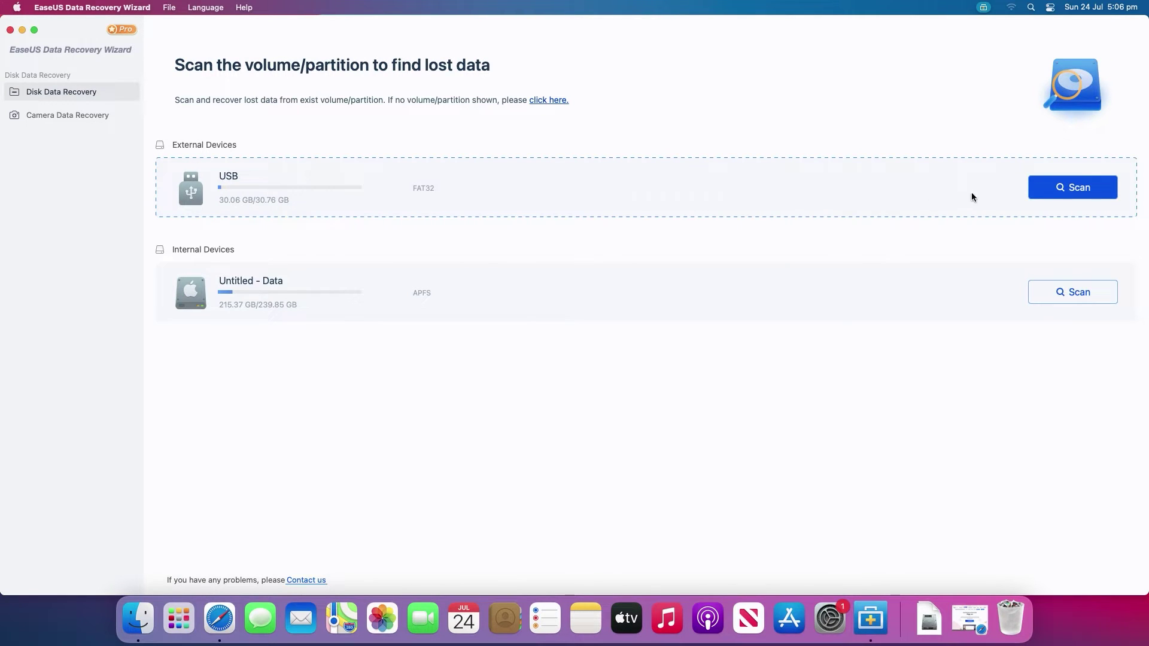
left_click(1056, 191)
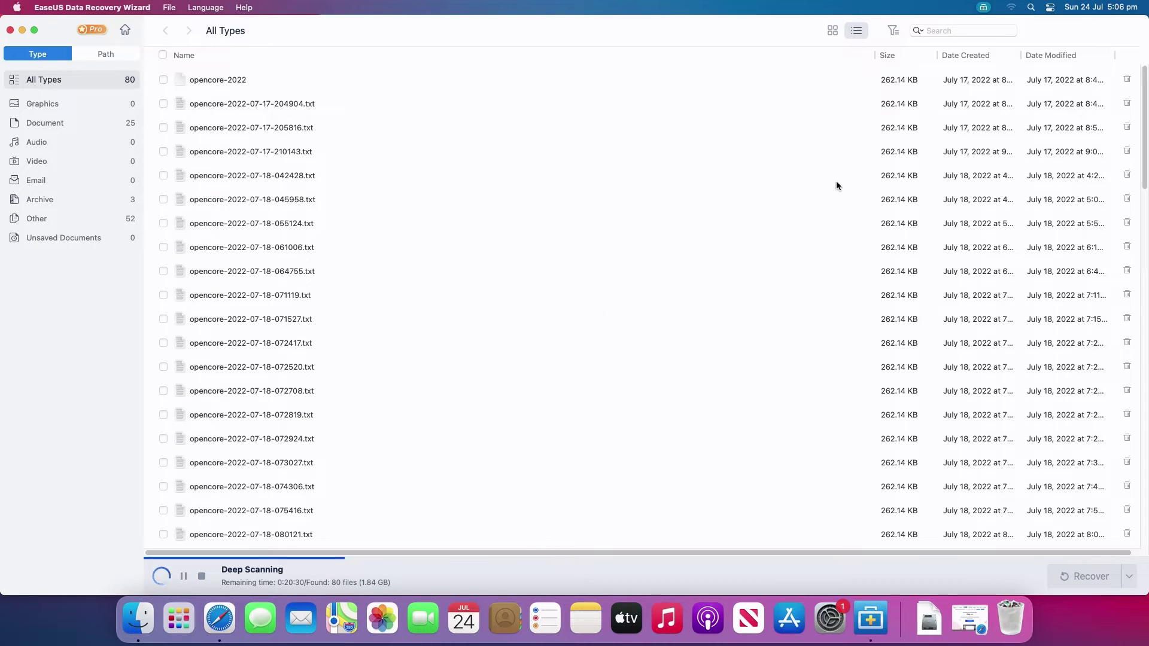
Step: Filter the results to Document type and recover opencore-2022-07-17-204904.txt
left_click(892, 31)
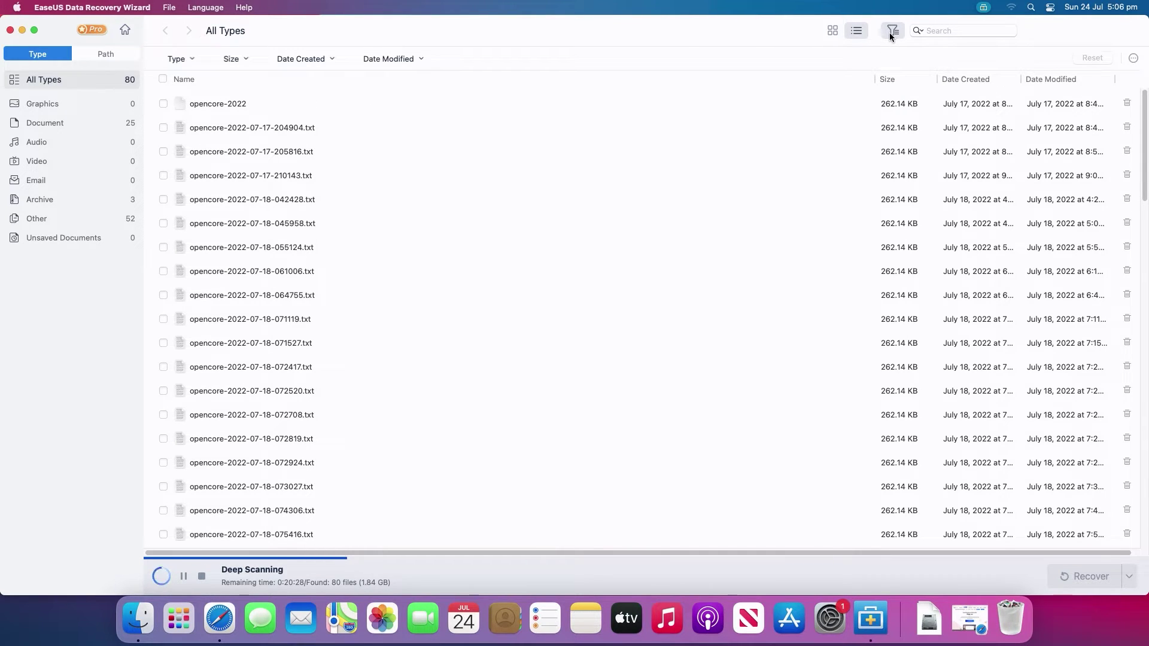
left_click(192, 59)
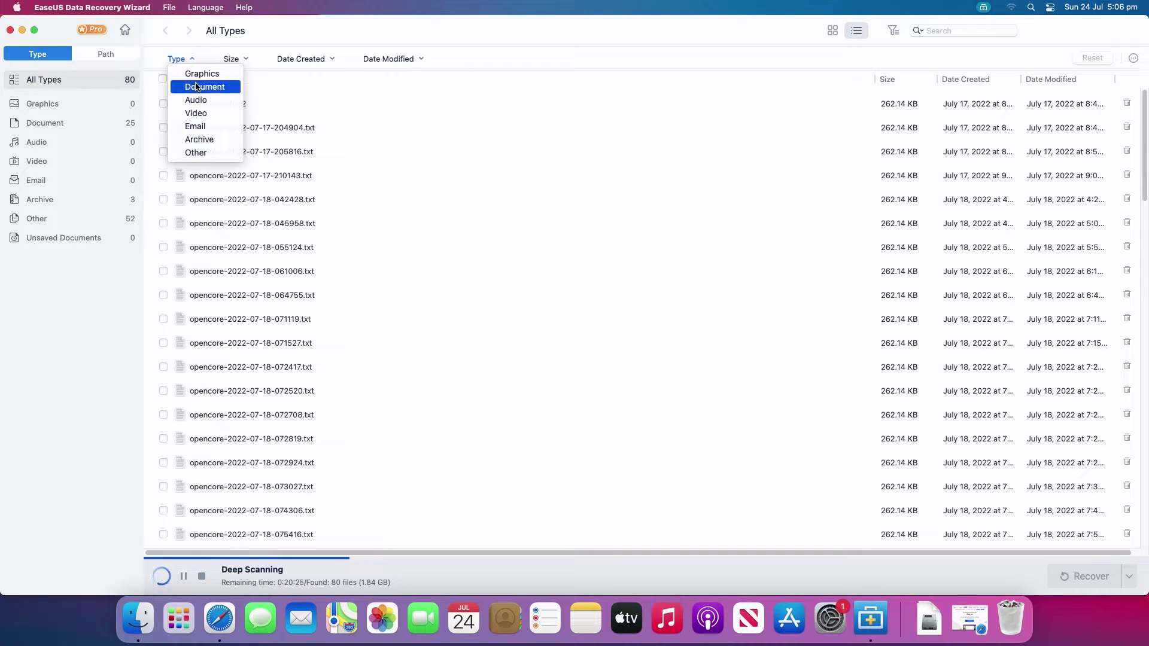
left_click(196, 88)
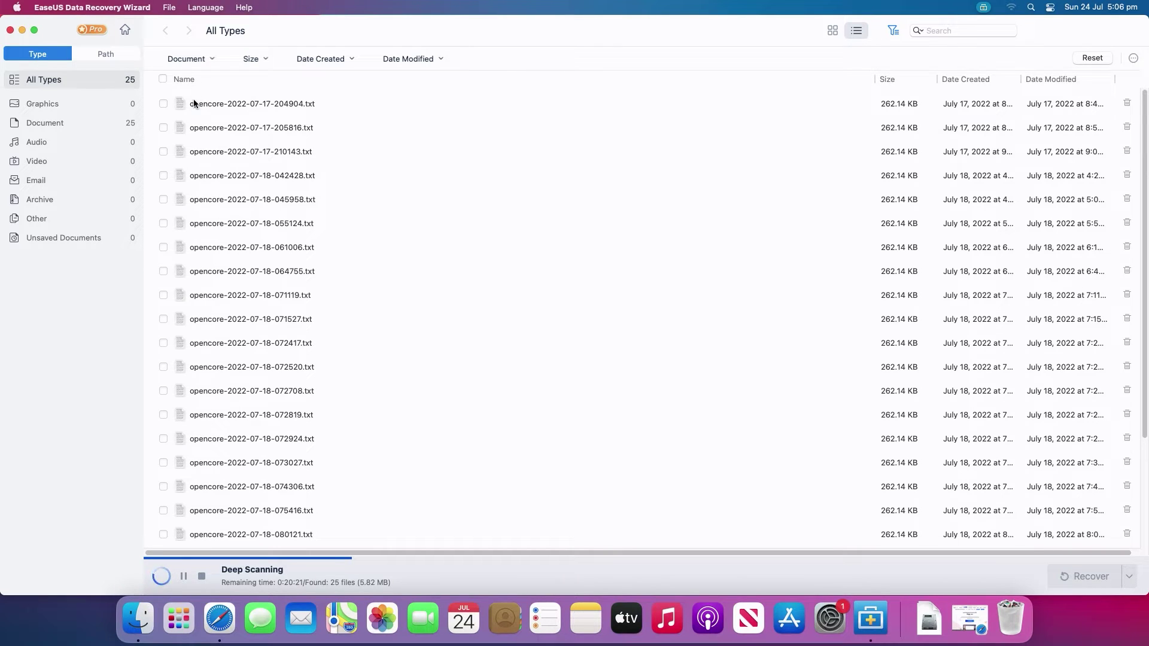
left_click(163, 104)
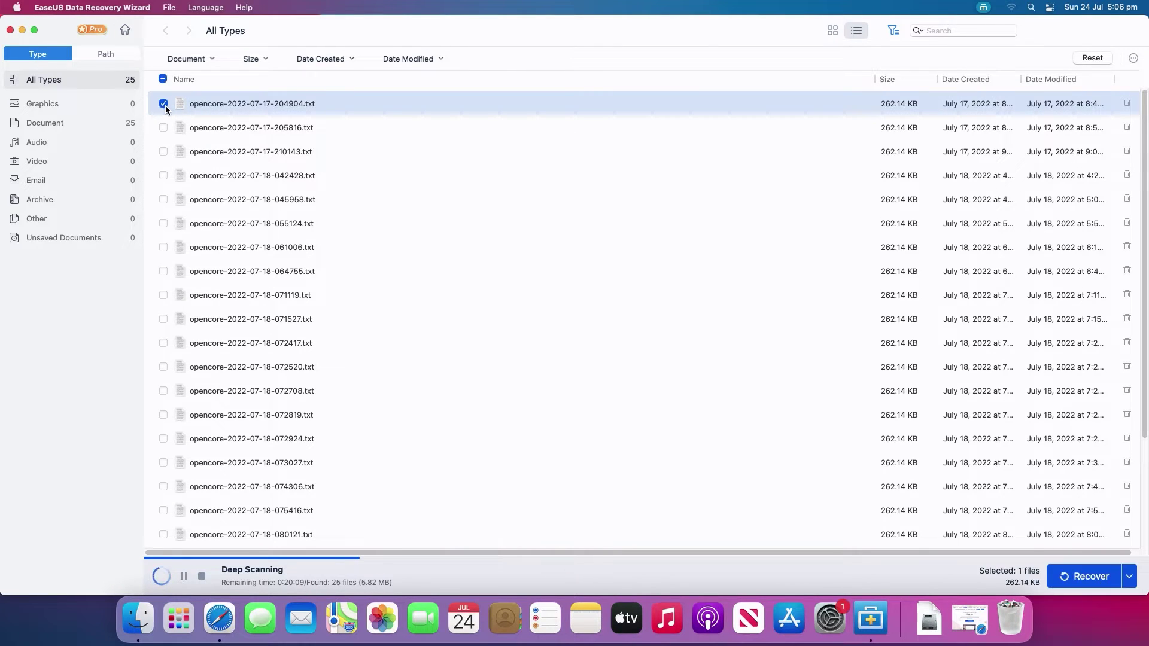
left_click(1091, 577)
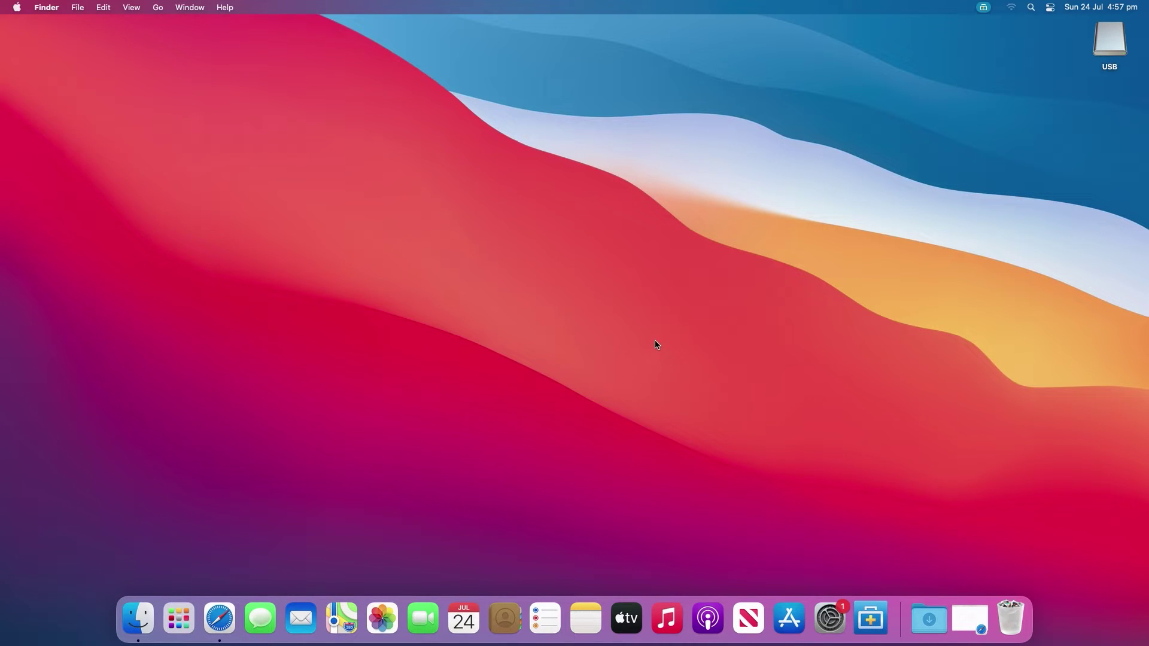
Step: Put MacDRW_Trial_Setup_20220720.2481.dmg back from the Trash into Downloads
left_click(1020, 610)
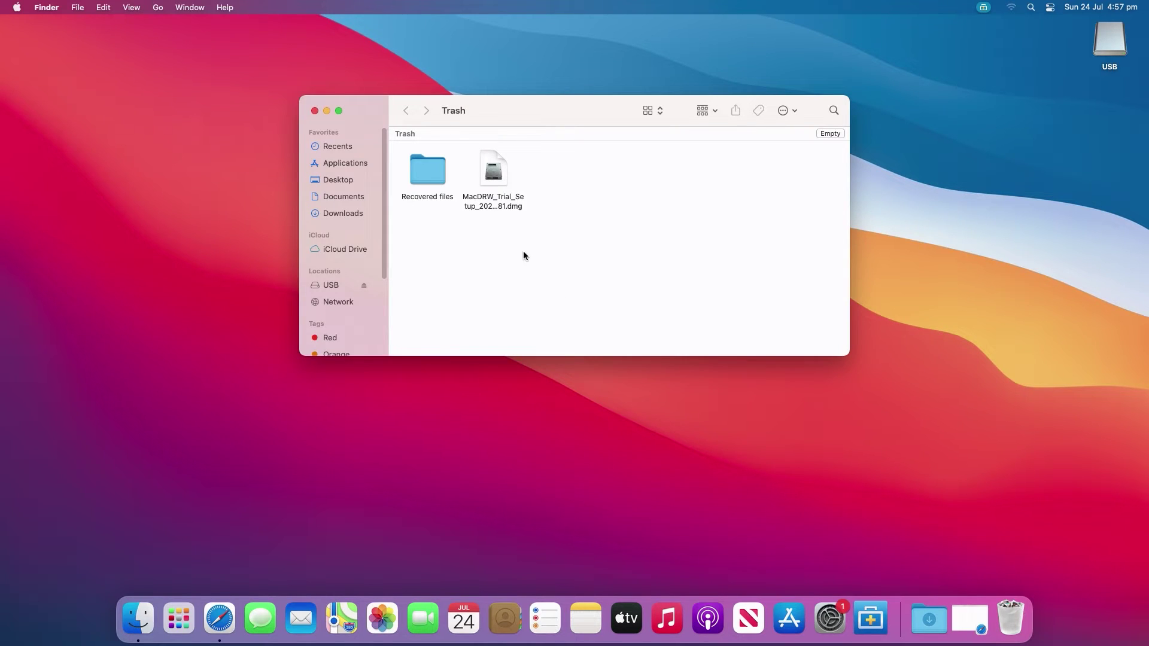
right_click(497, 178)
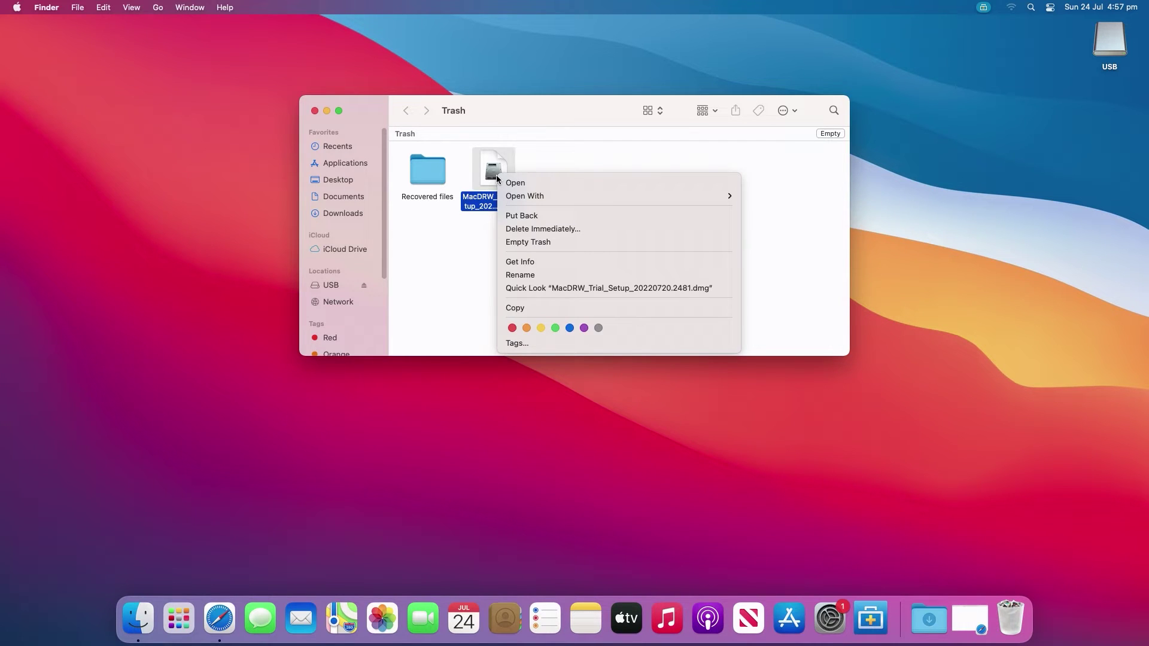
left_click(517, 217)
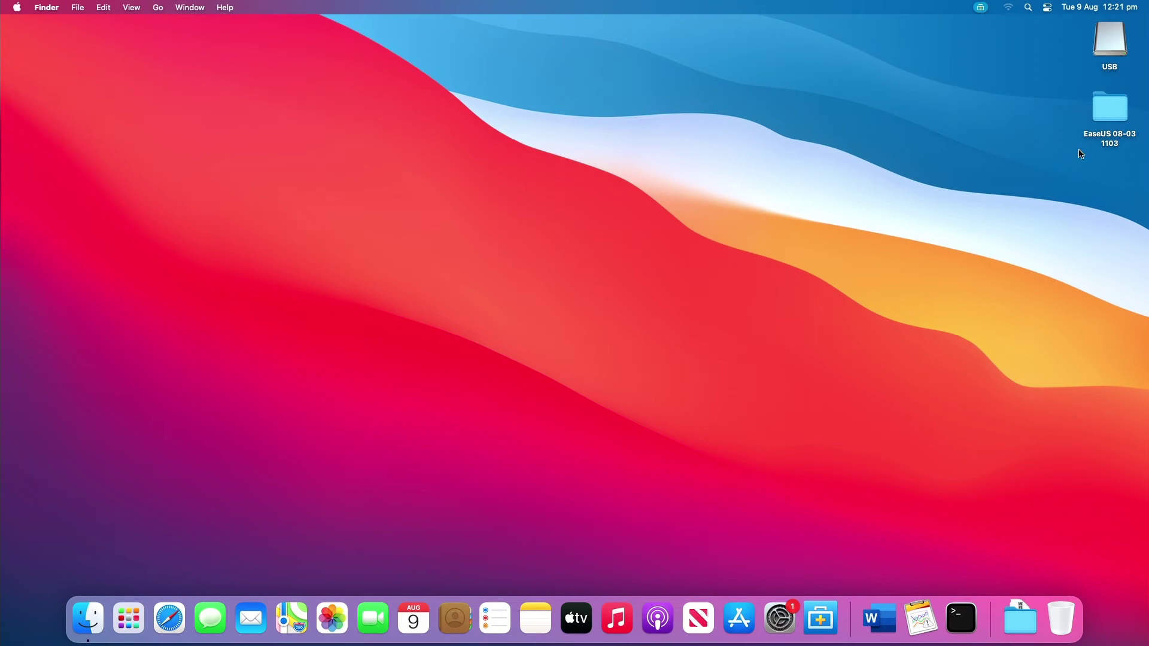
Step: Move the EaseUS 08-03 1103 desktop folder to the Trash
left_click(1116, 119)
right_click(1116, 118)
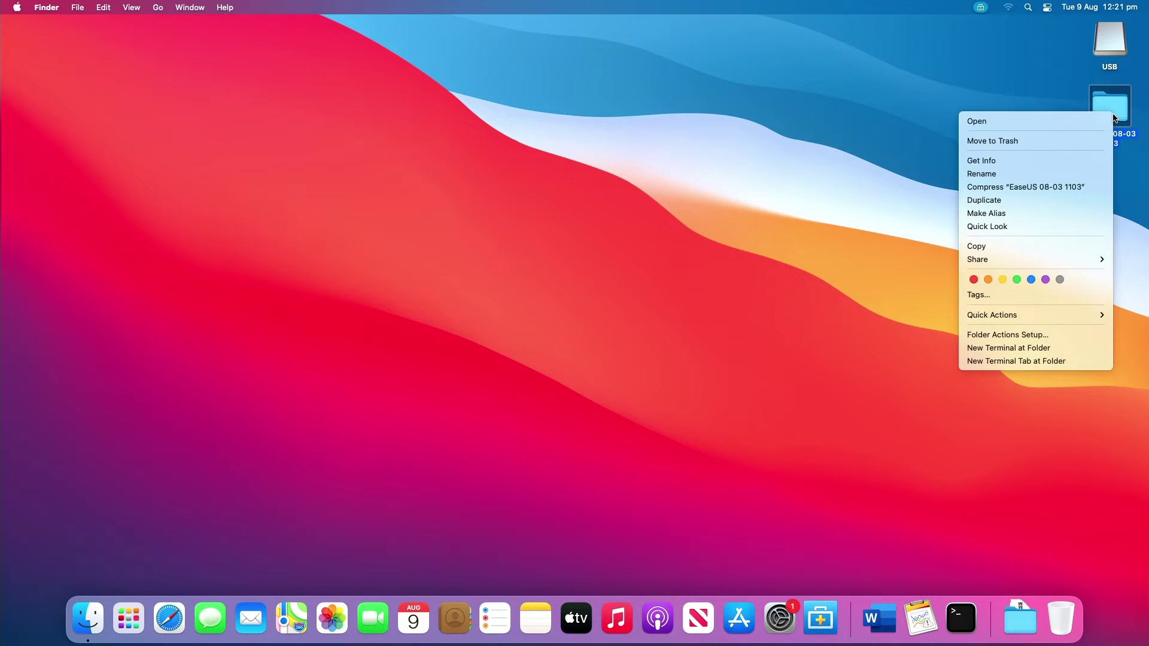
left_click(1069, 141)
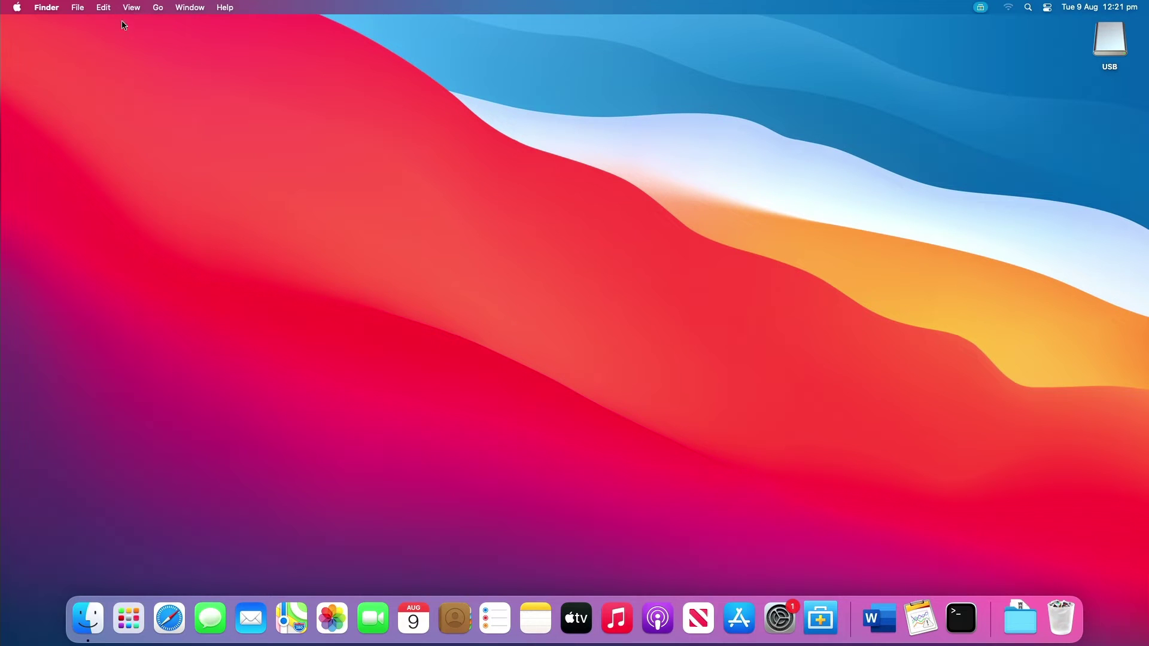
Step: Undo the move with Command+Z so the folder returns to the desktop
left_click(110, 10)
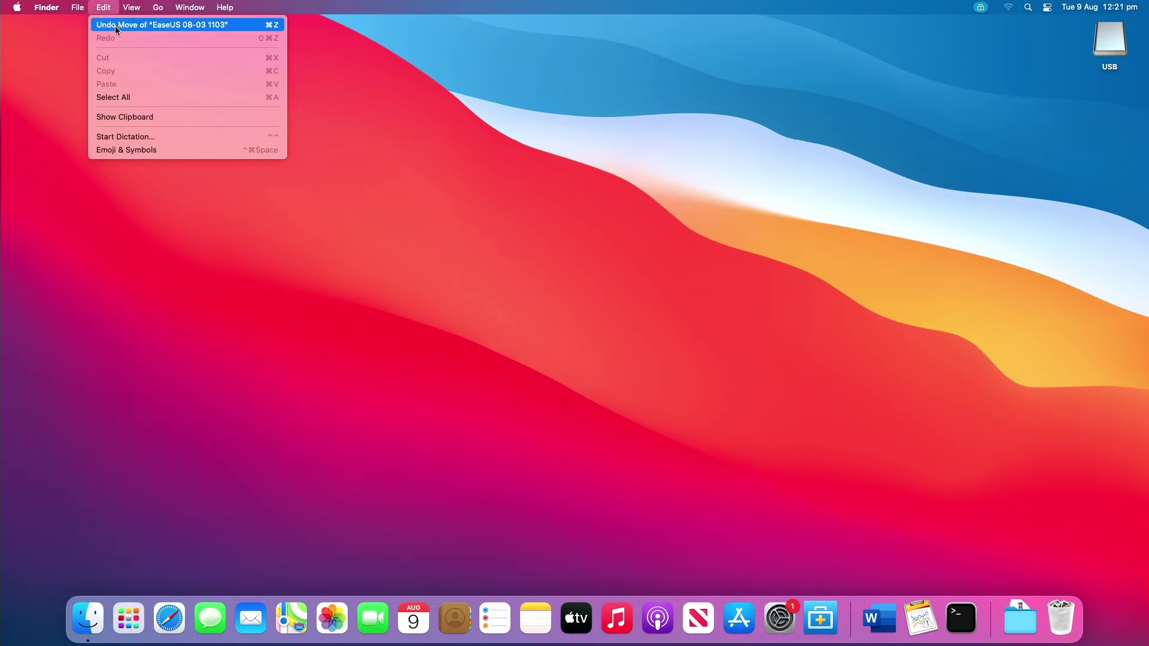
left_click(665, 288)
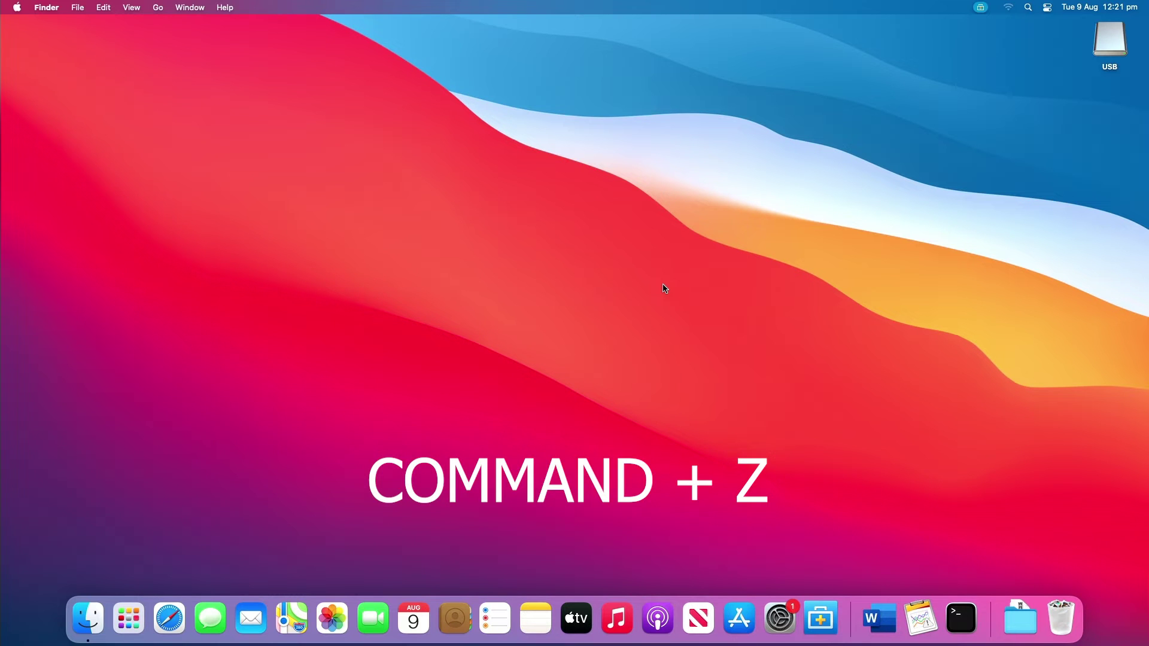
key("super+z")
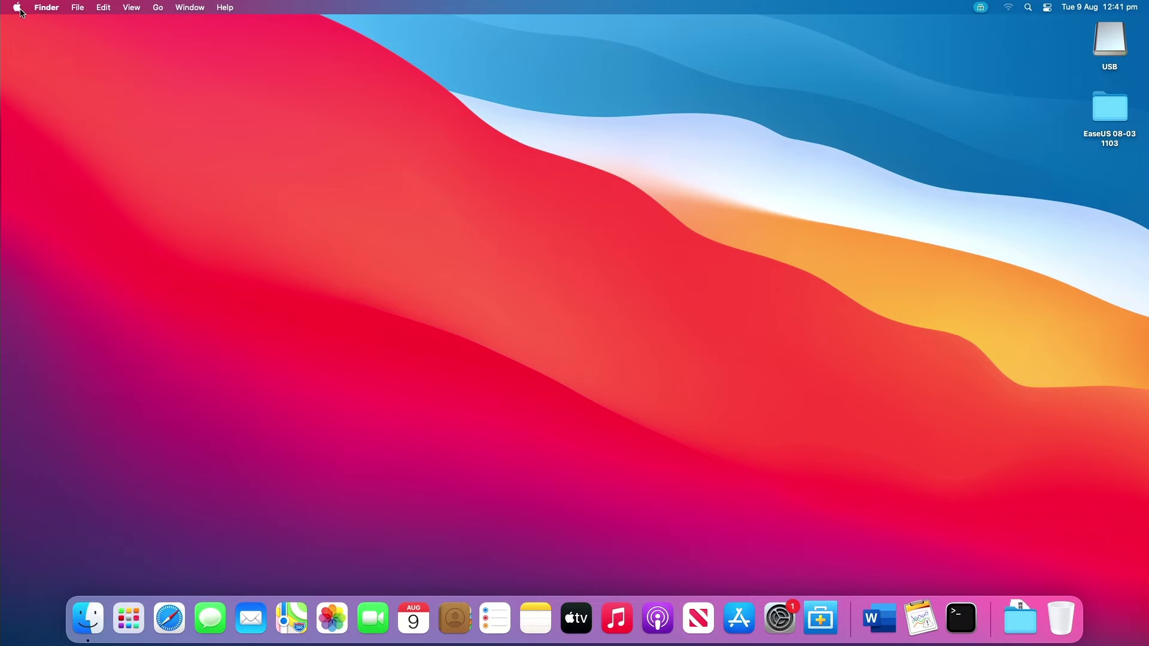
Step: In Time Machine preferences, enable 'Show Time Machine in menu bar'
left_click(18, 7)
left_click(36, 44)
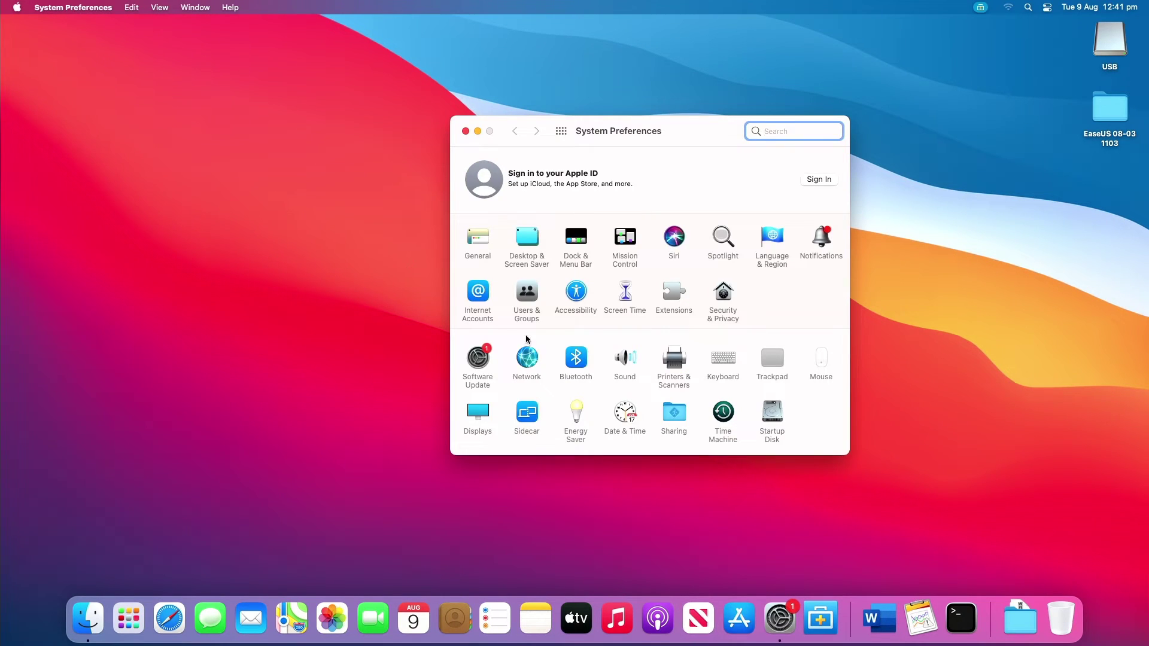
left_click(727, 423)
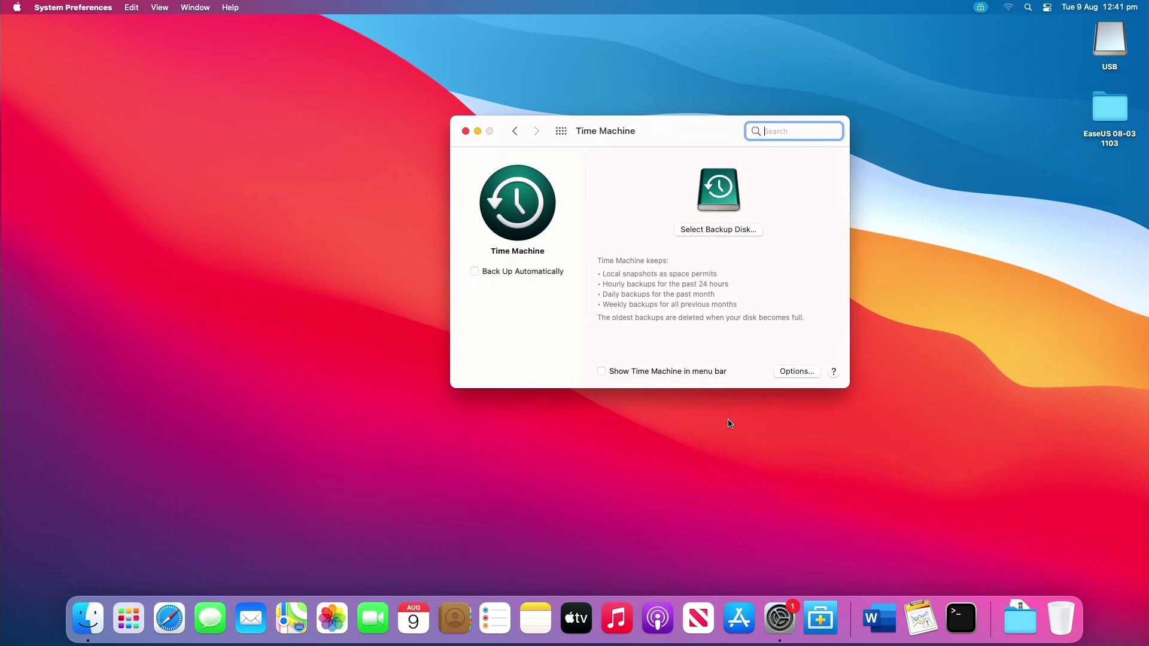
left_click(701, 372)
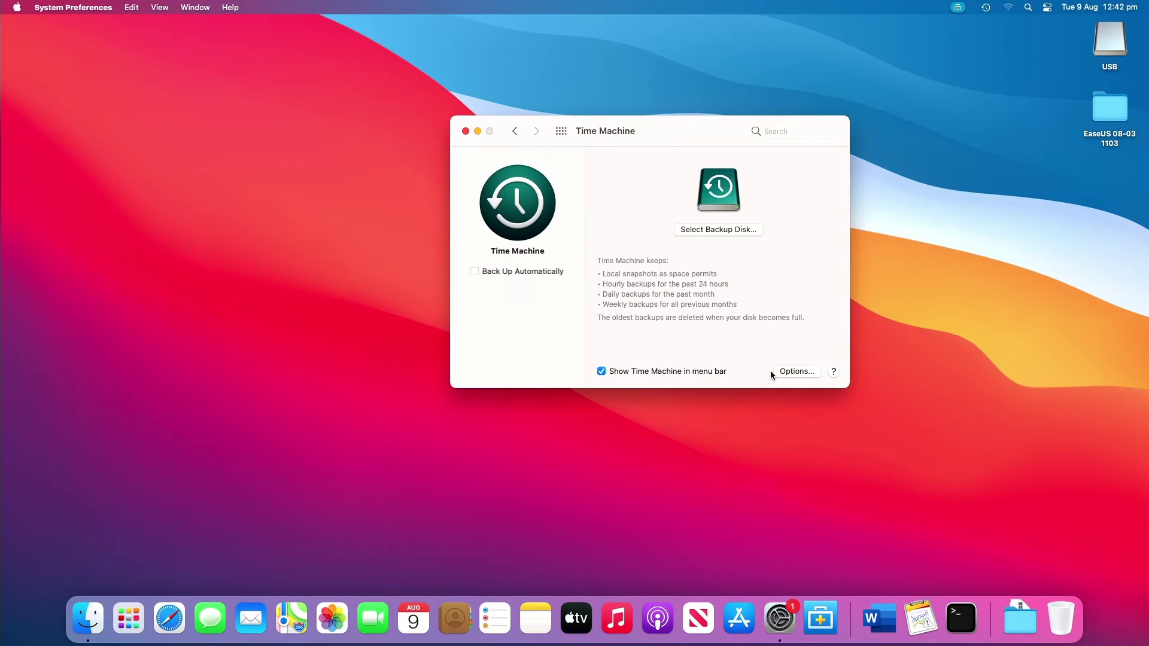
Step: View the backup exclusion Options, cancel them, and close System Preferences
left_click(795, 372)
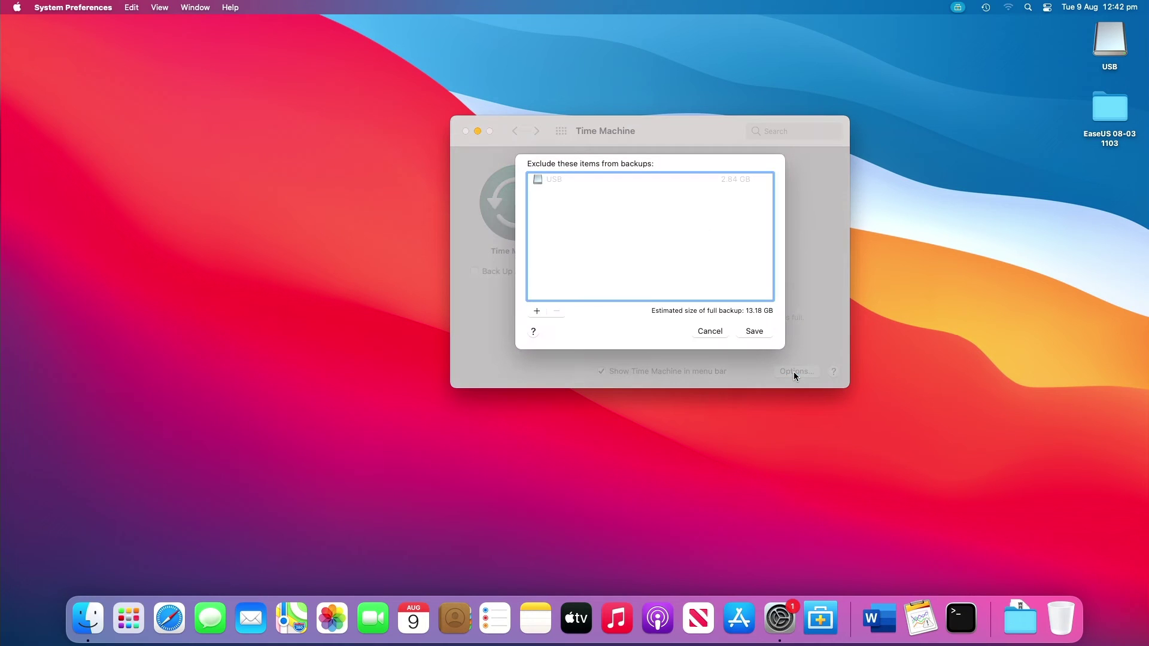
left_click(710, 331)
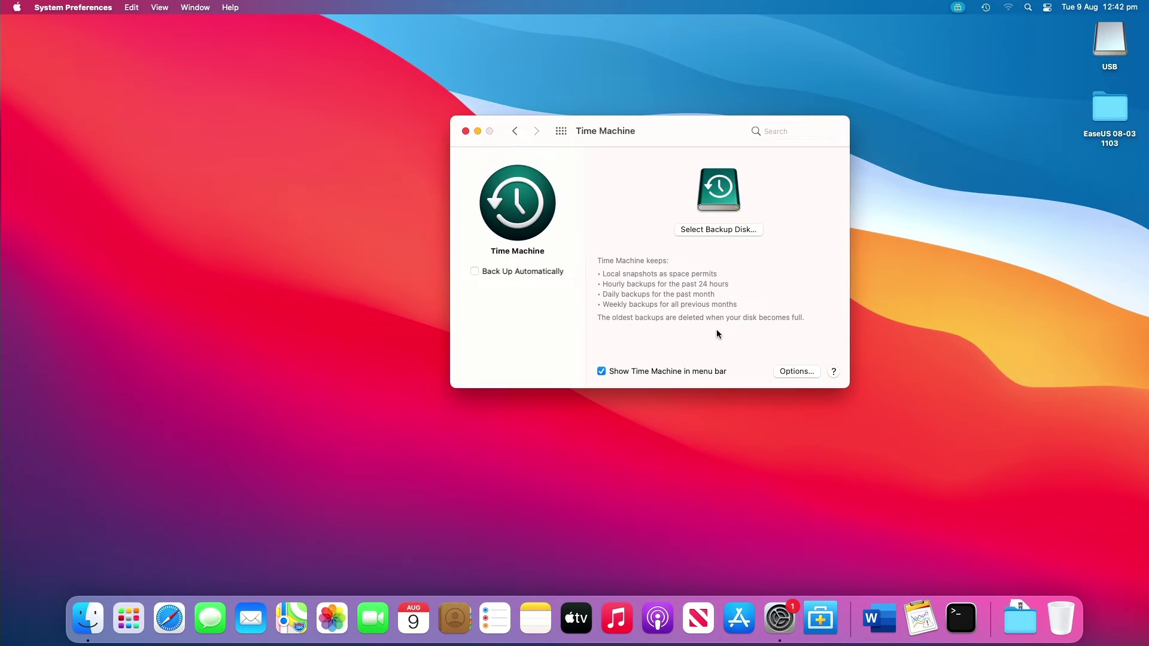
left_click(465, 132)
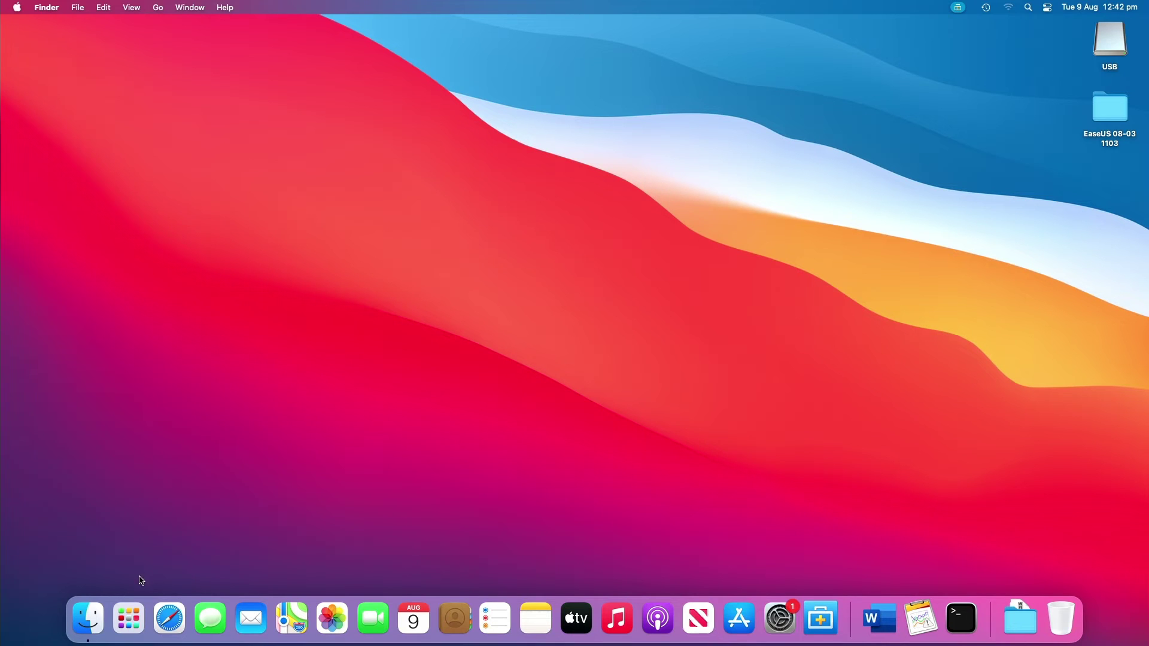
Step: Launch Time Machine from the Applications folder in a new Finder window
left_click(97, 617)
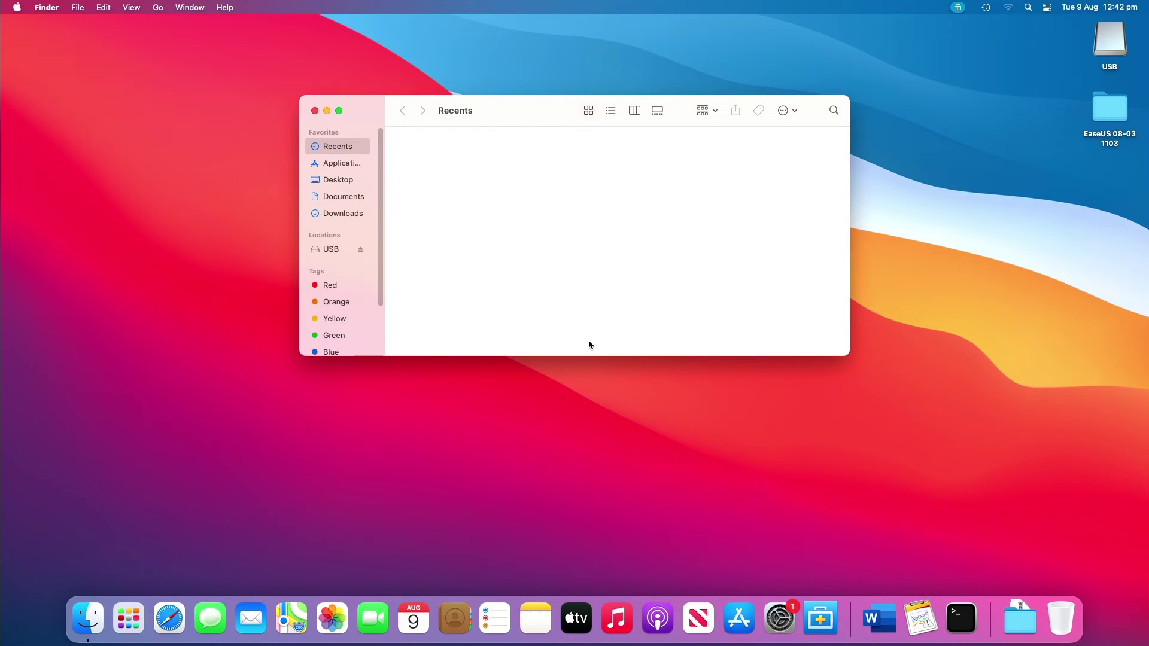
left_click(357, 166)
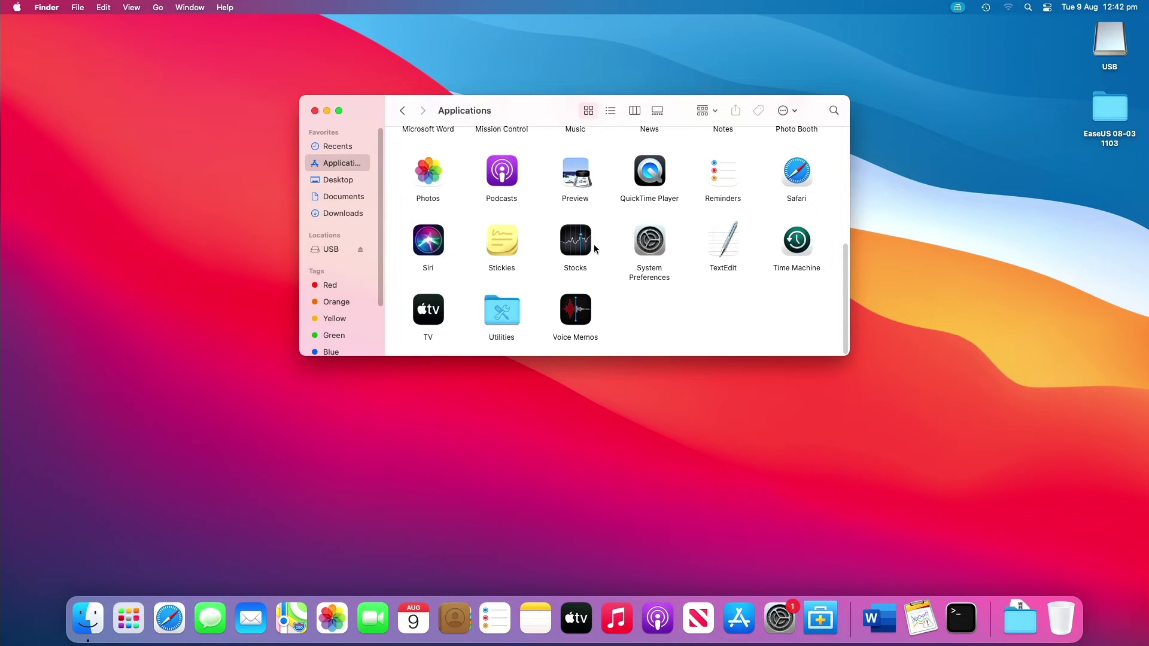
double_click(788, 250)
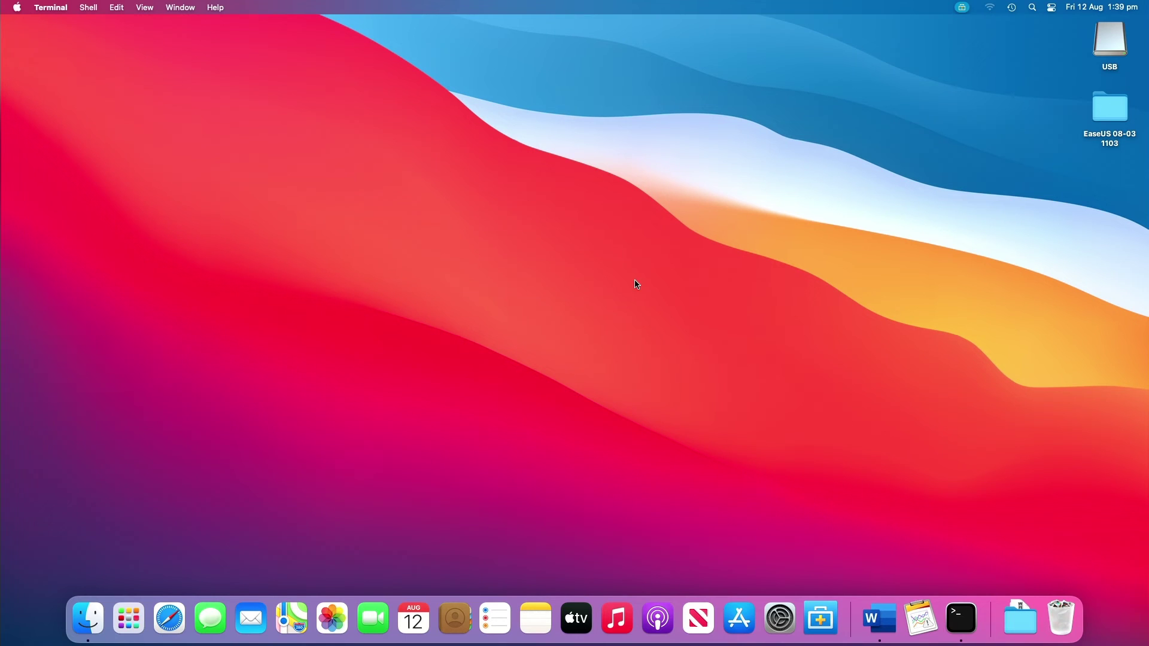
Step: Launch Terminal from Applications > Utilities
left_click(88, 619)
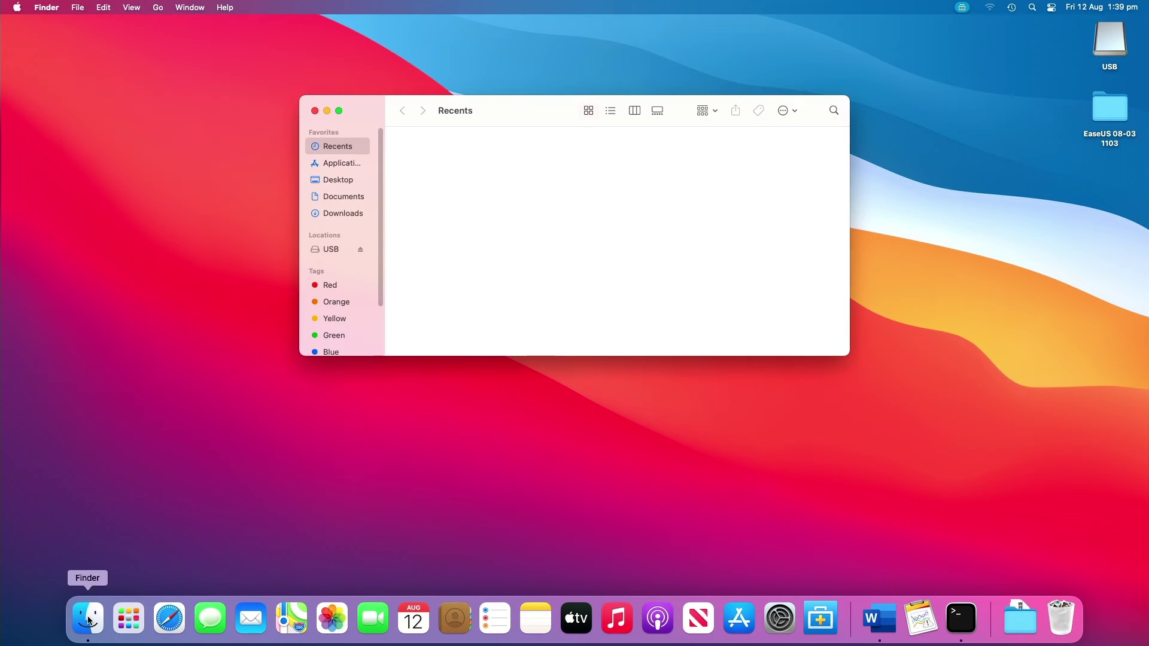
left_click(350, 165)
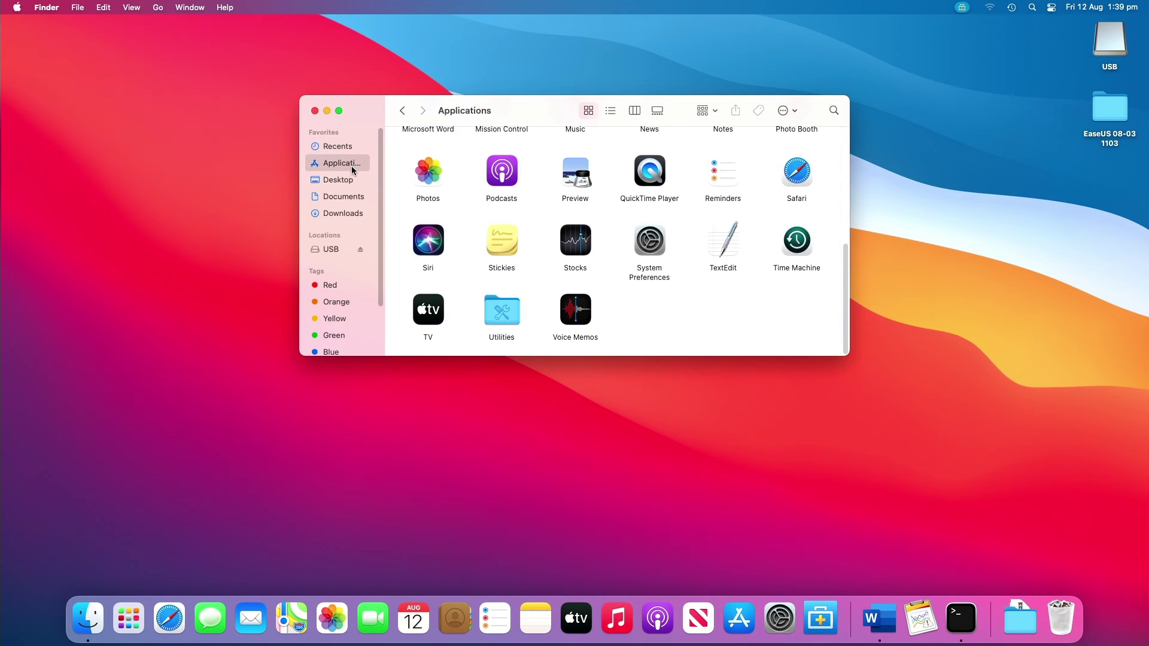
double_click(510, 307)
left_click(670, 299)
double_click(669, 299)
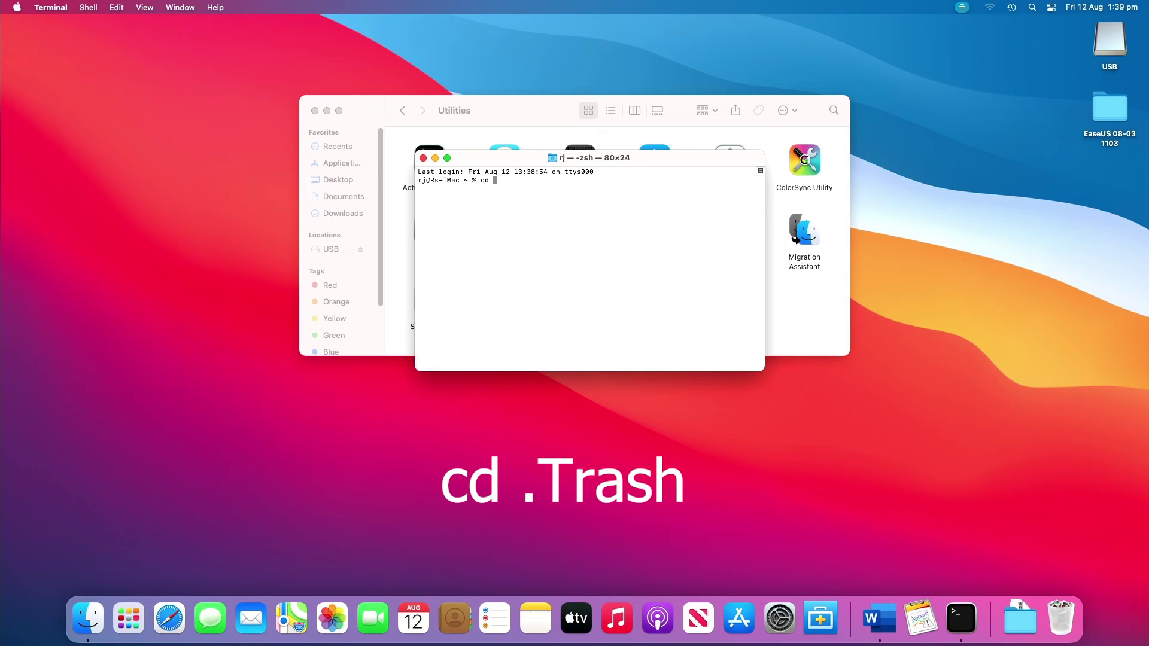
Step: Run 'cd .Trash' and 'ls -al ~/.Trash', then type 'mv yay.docx ../'
type("cd .Trash")
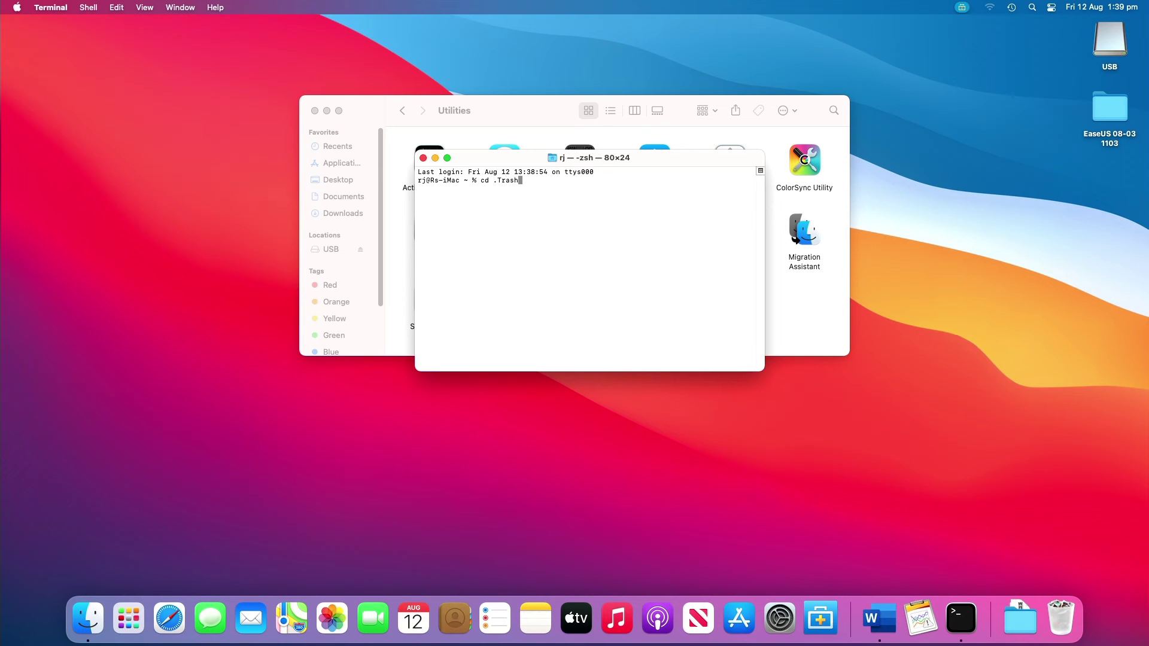
key("Return")
type("ls ")
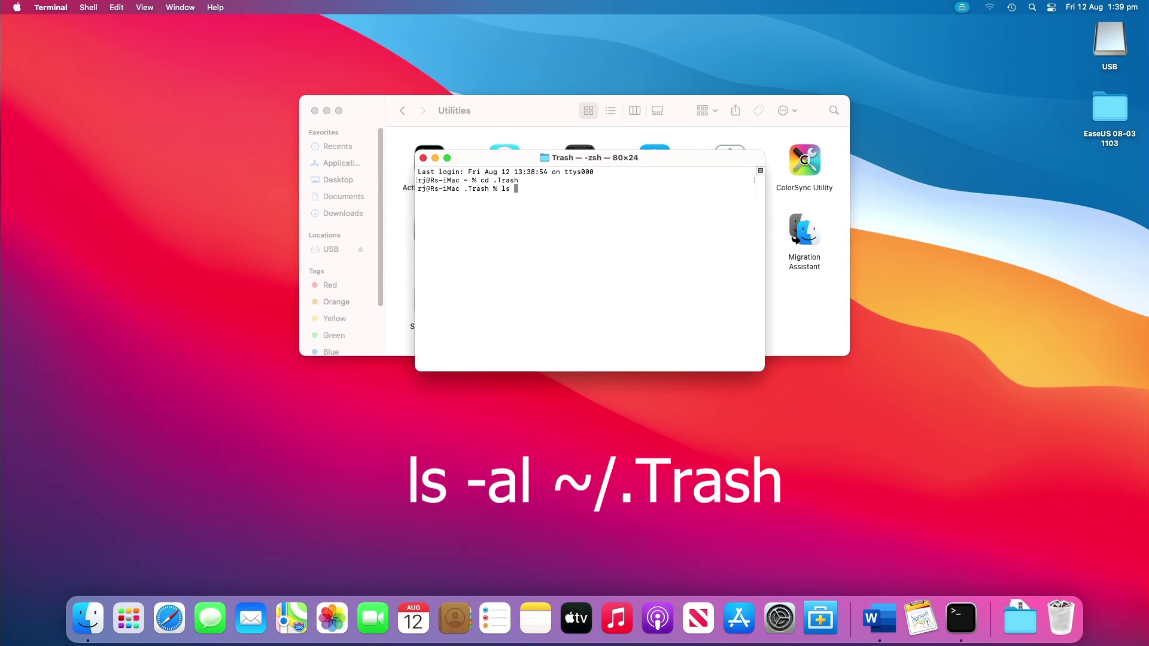
type("-al ~/.Trash")
key("Return")
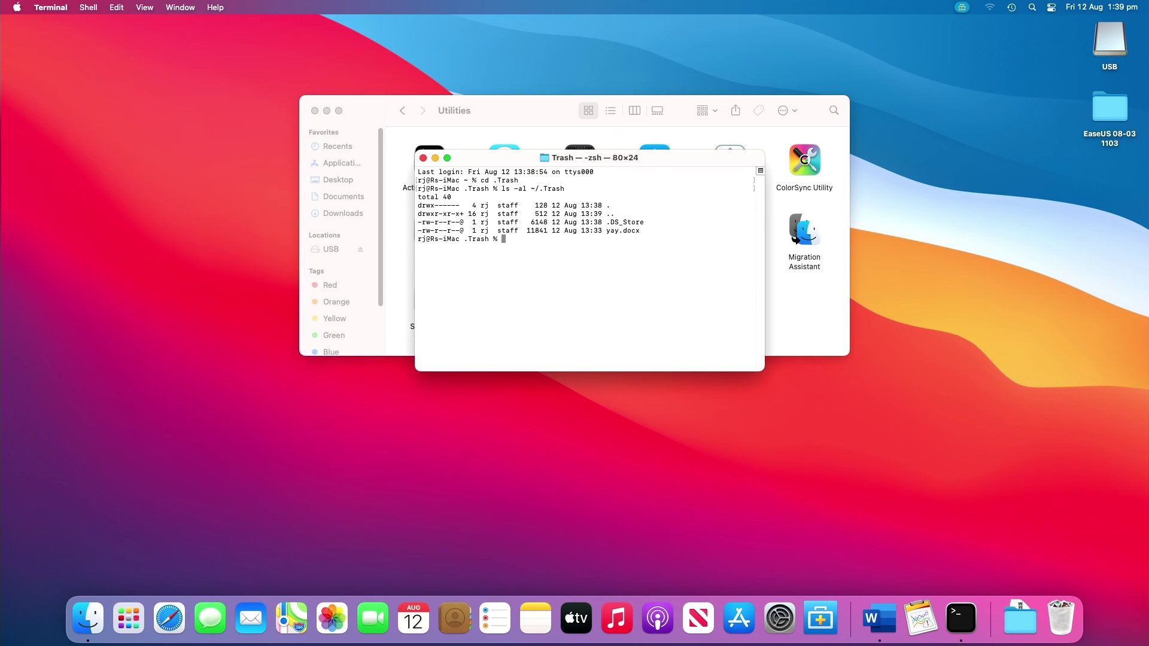
type("mv yay")
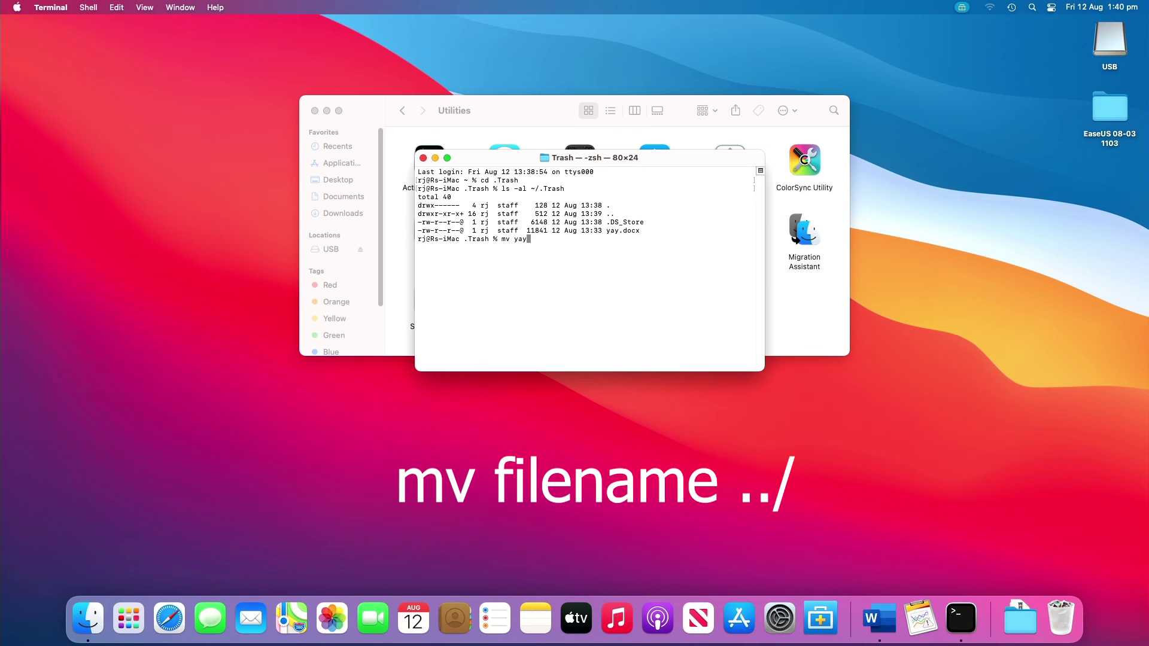
type(".docx ../")
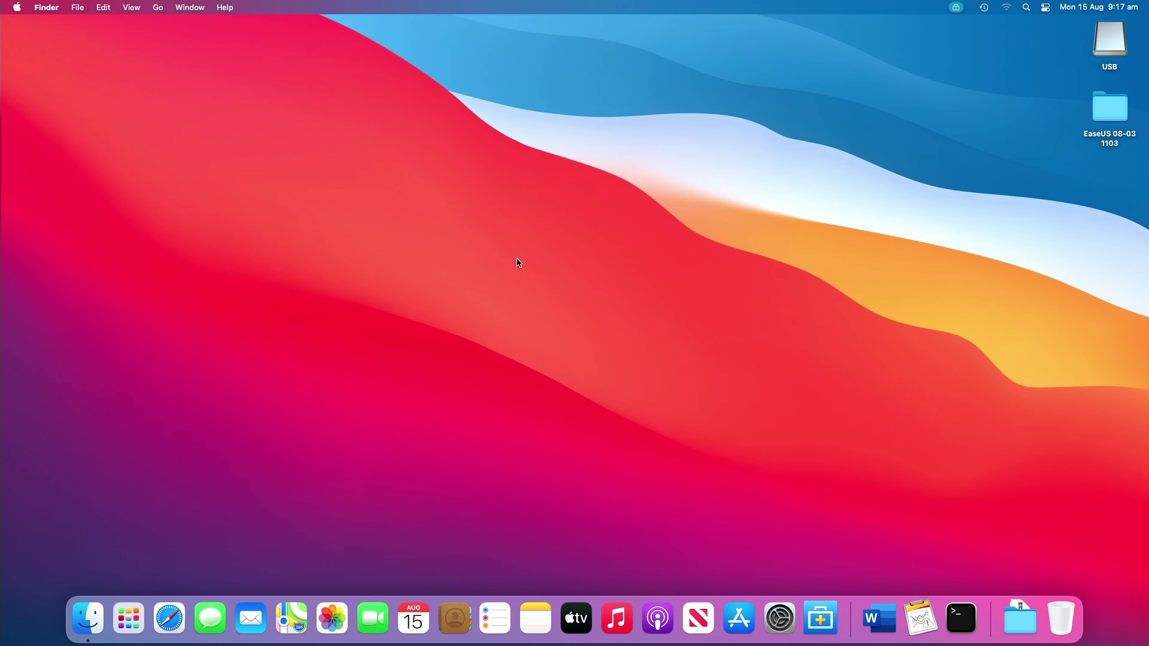
Step: Open the rj home folder in Finder and select the restored yay.docx
left_click(95, 618)
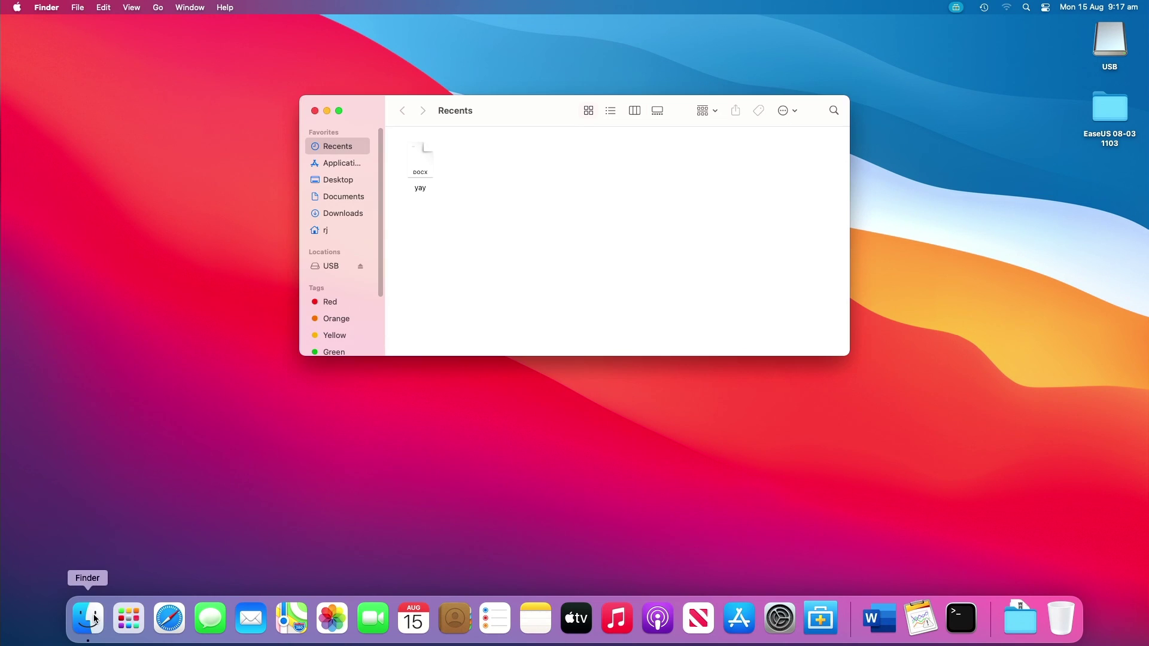
left_click(325, 231)
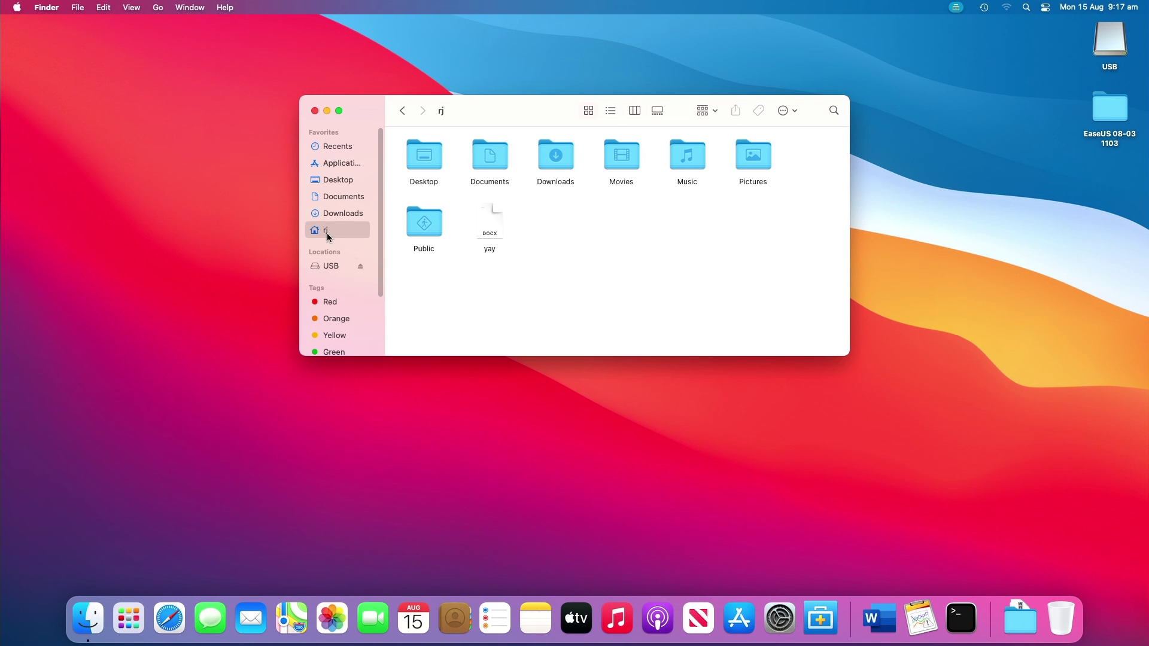
left_click(492, 230)
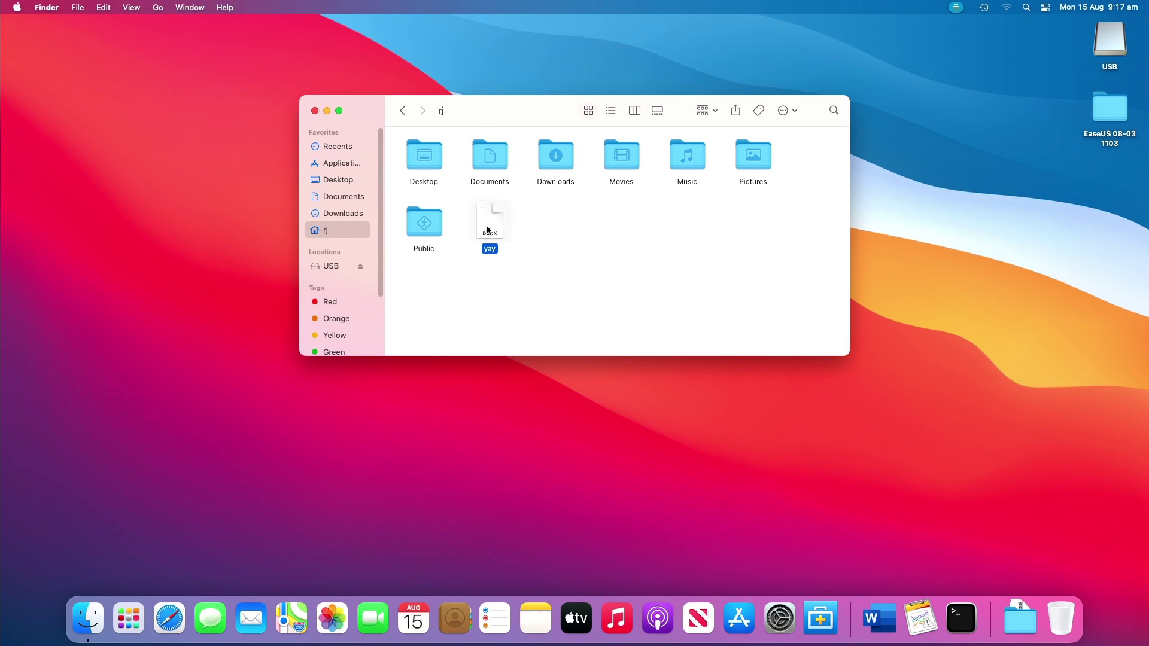